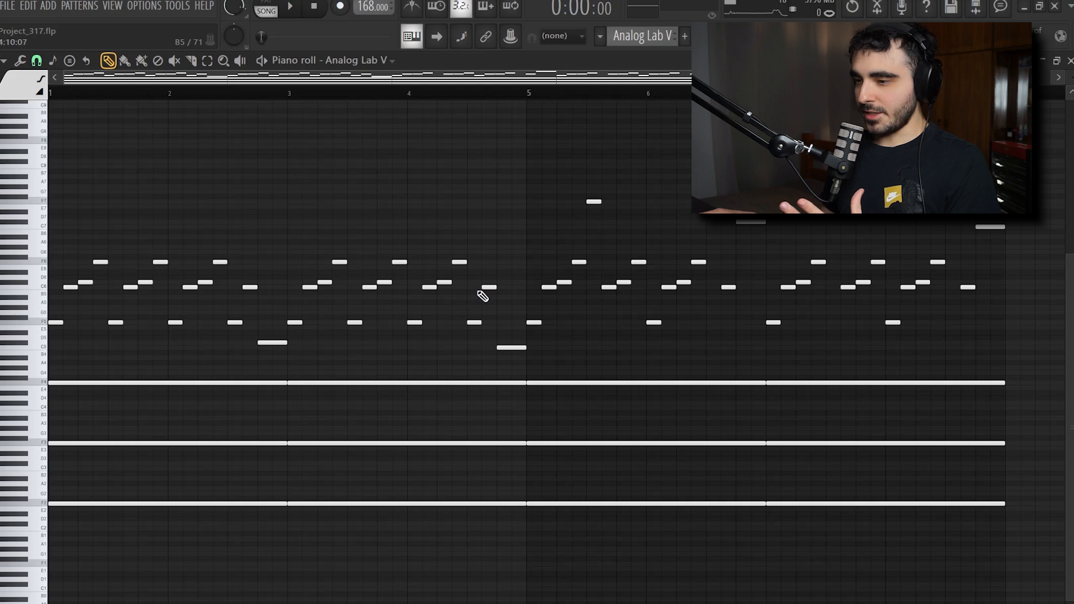
Play the Analog Lab V melody in the piano roll and select the high notes in bars 5 to 8
{"action": "key", "text": "space"}
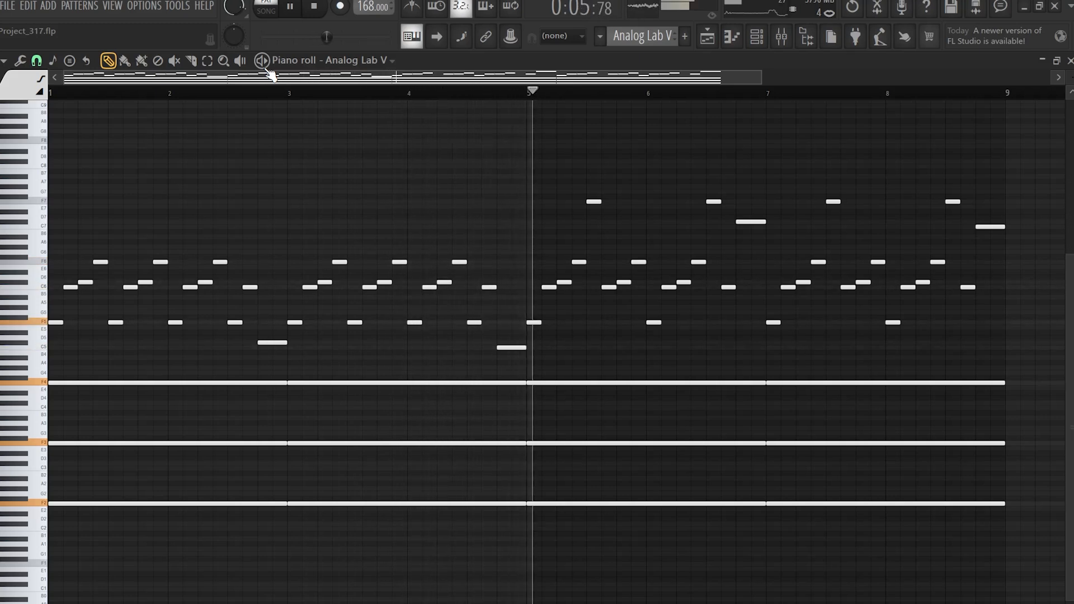
{"action": "left_click_drag", "start_coordinate": [424, 199], "coordinate": [439, 230]}
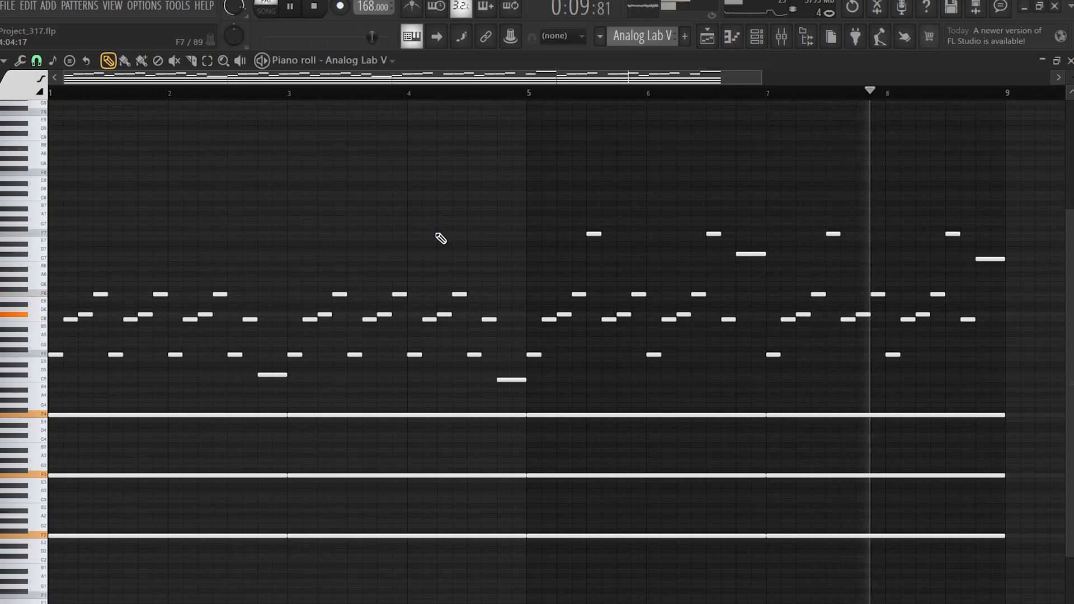
{"action": "left_click_drag", "start_coordinate": [1026, 207], "coordinate": [535, 265]}
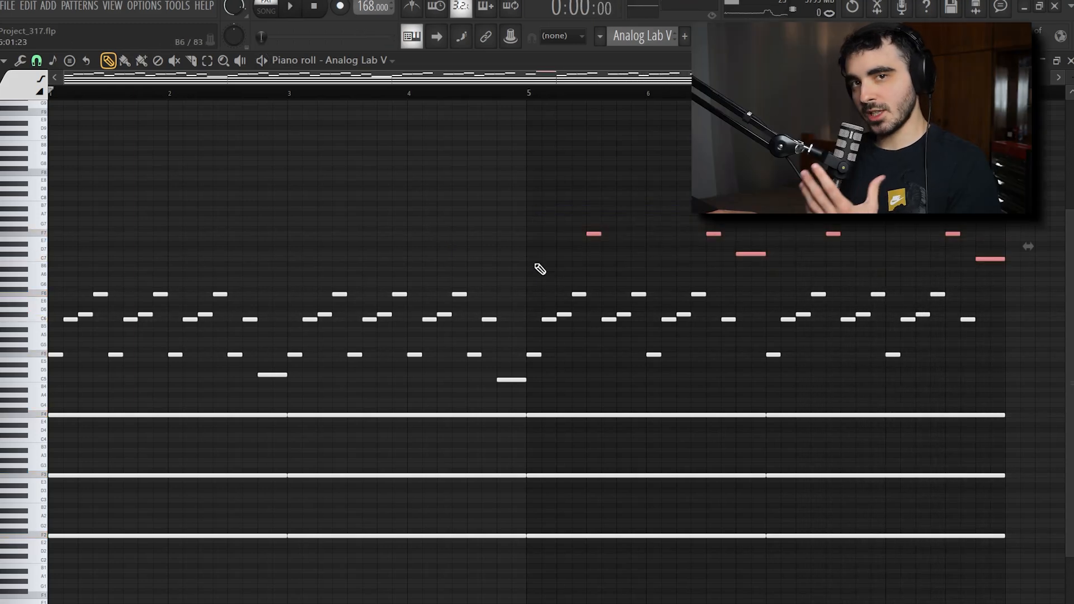
Inspect Fruity Reeverb 2 and Portal on the Analog Lab V mixer track, and compare its sound with effects off and on
{"action": "key", "text": "F9"}
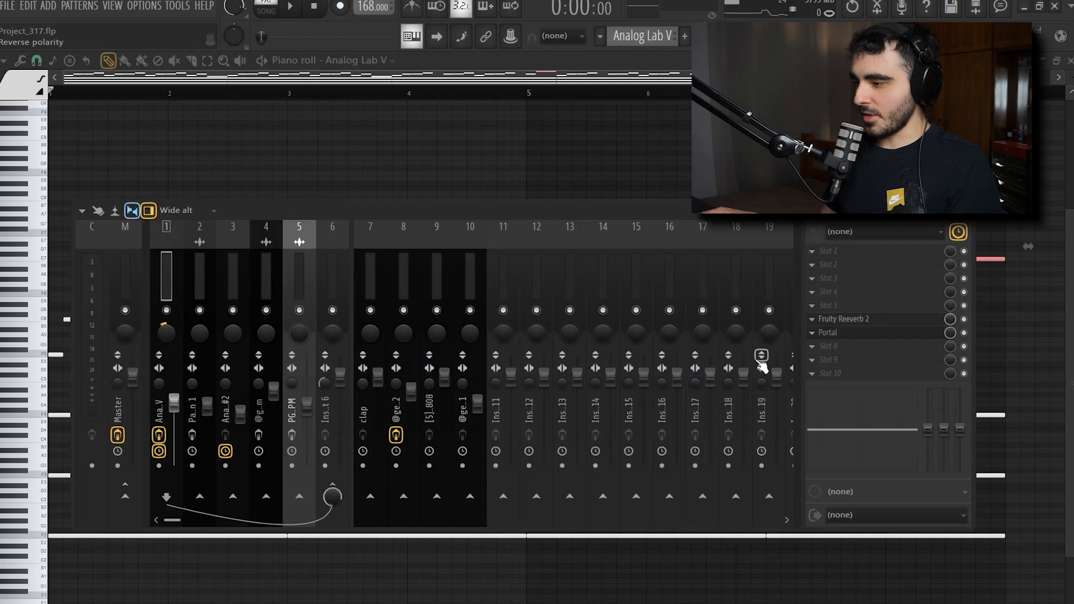
{"action": "left_click", "coordinate": [850, 323]}
{"action": "left_click_drag", "start_coordinate": [392, 154], "coordinate": [514, 178]}
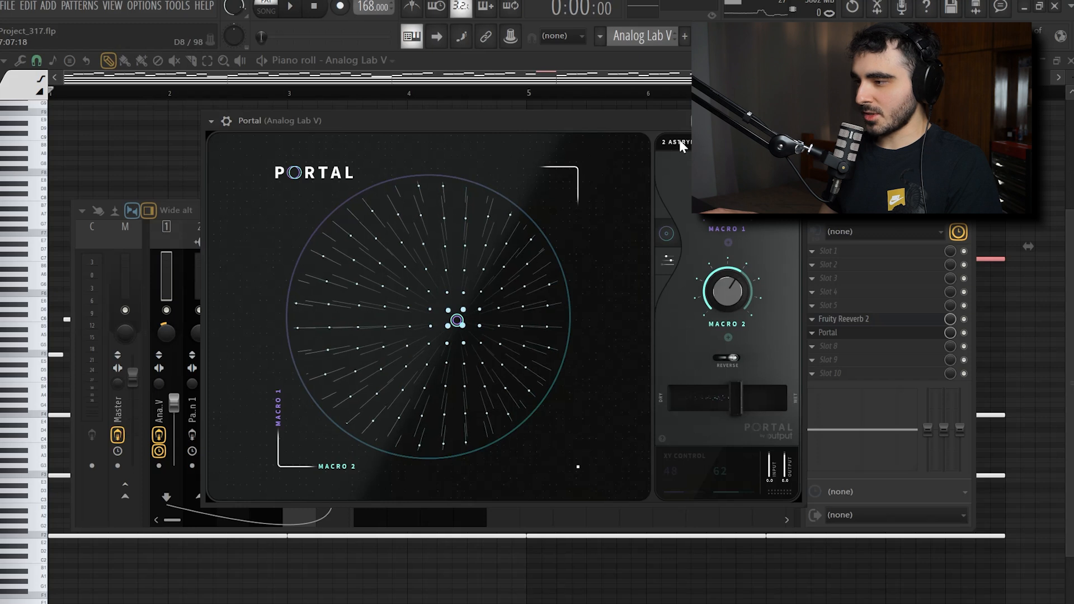
{"action": "left_click", "coordinate": [681, 143]}
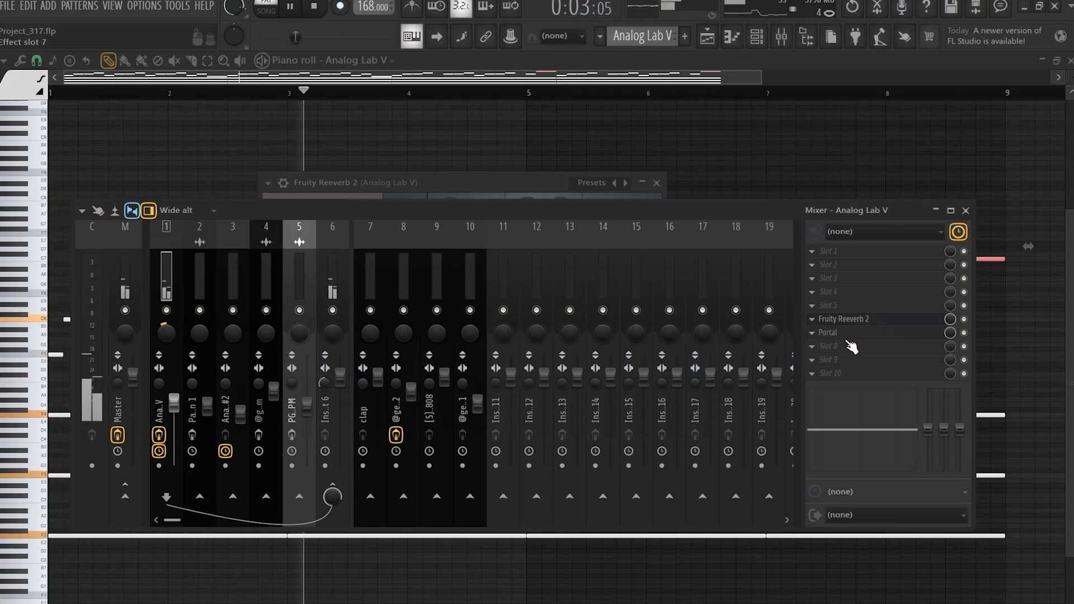
{"action": "left_click", "coordinate": [160, 435]}
{"action": "left_click", "coordinate": [160, 435]}
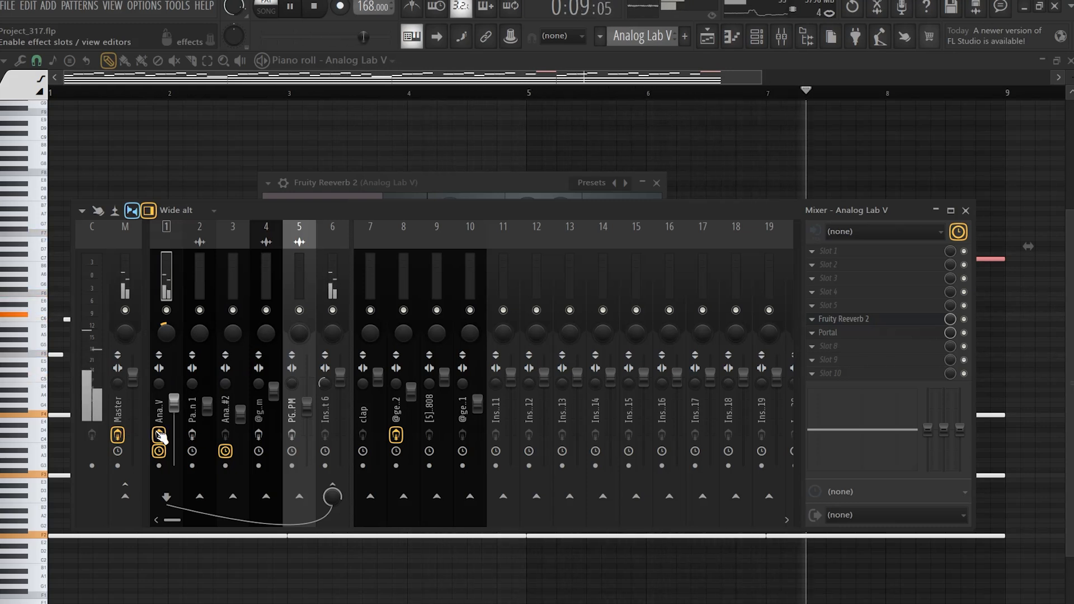
Play the soloed Pattern 1 audio clips on Track 4 and inspect the Portal effect on mixer insert 2
{"action": "left_click_drag", "start_coordinate": [636, 193], "coordinate": [206, 252]}
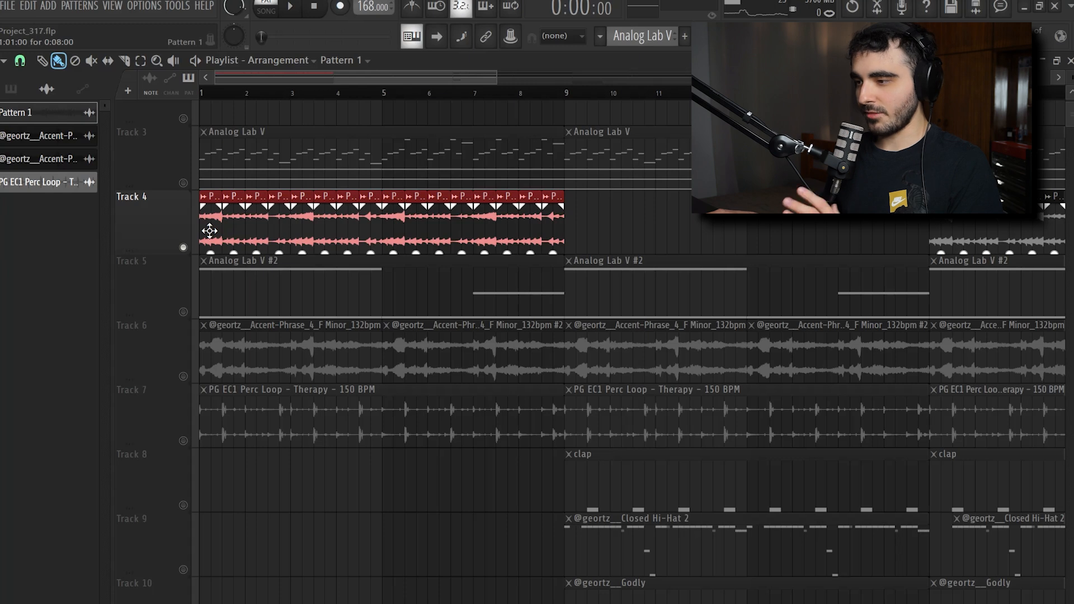
{"action": "left_click", "coordinate": [303, 236]}
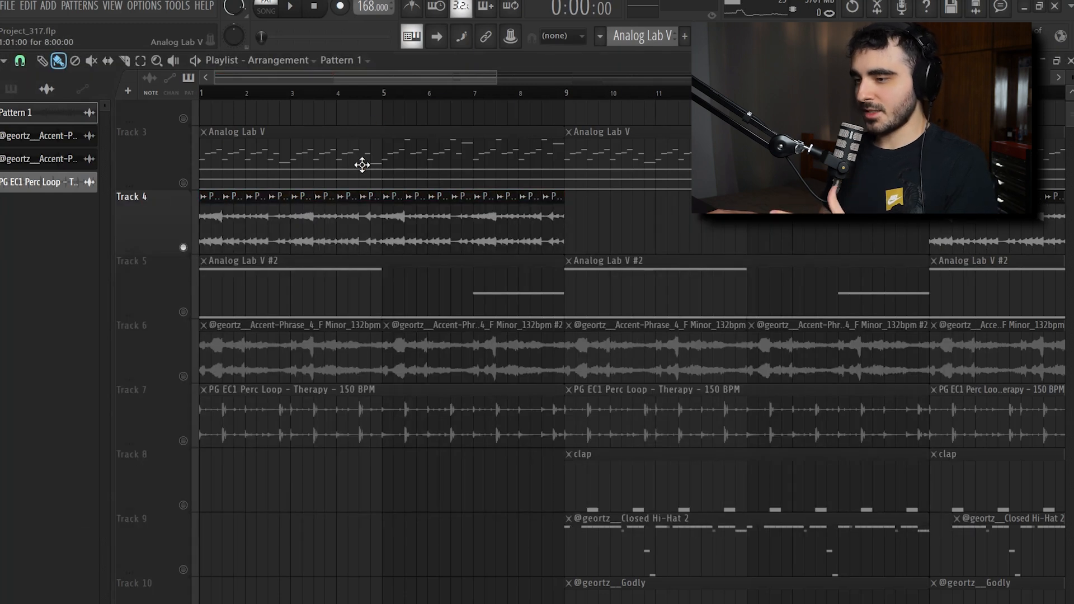
{"action": "left_click", "coordinate": [196, 61]}
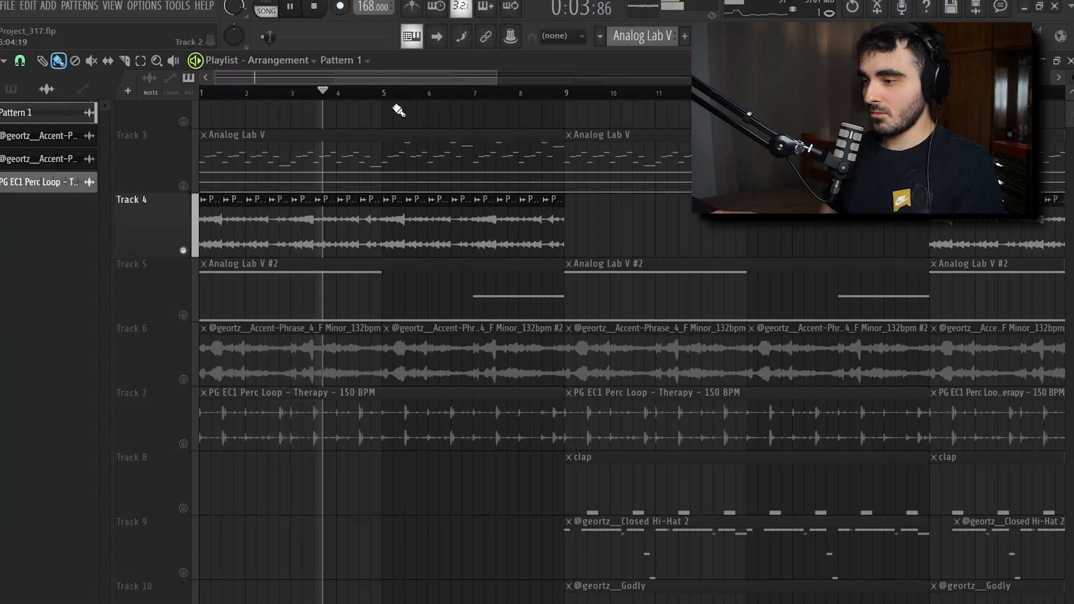
{"action": "key", "text": "space"}
{"action": "key", "text": "F9"}
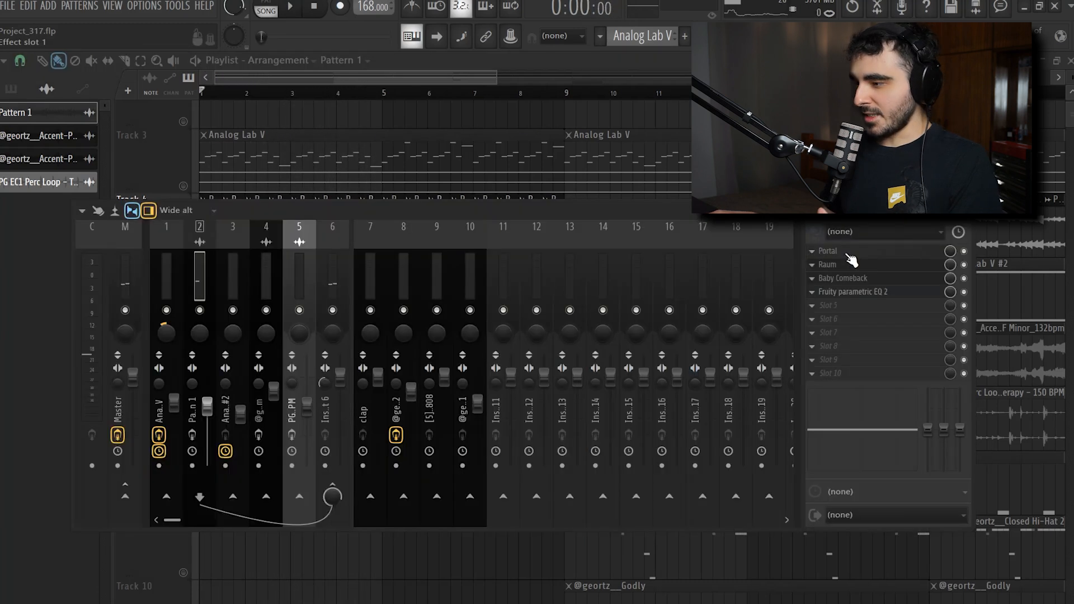
{"action": "left_click", "coordinate": [847, 252]}
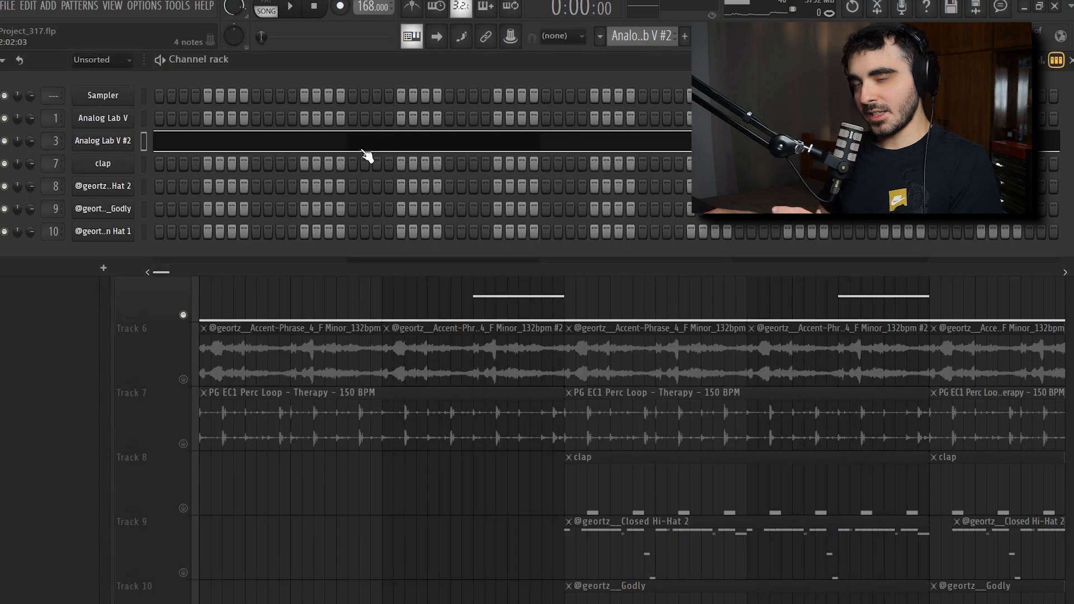
Open the Analog Lab V #2 notes in the piano roll and play them back
{"action": "left_click", "coordinate": [363, 147]}
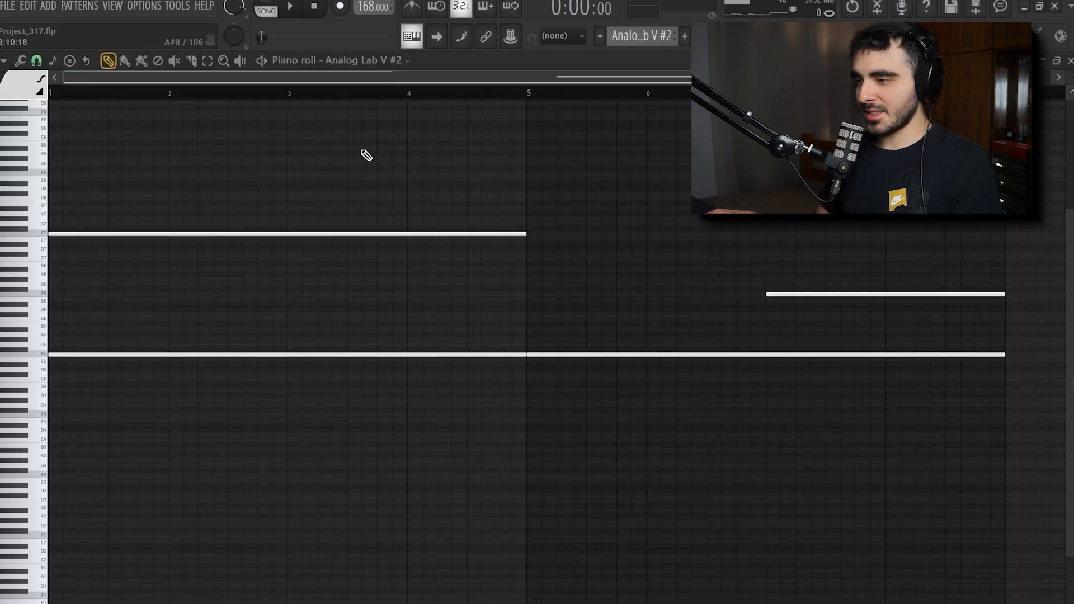
{"action": "key", "text": "space"}
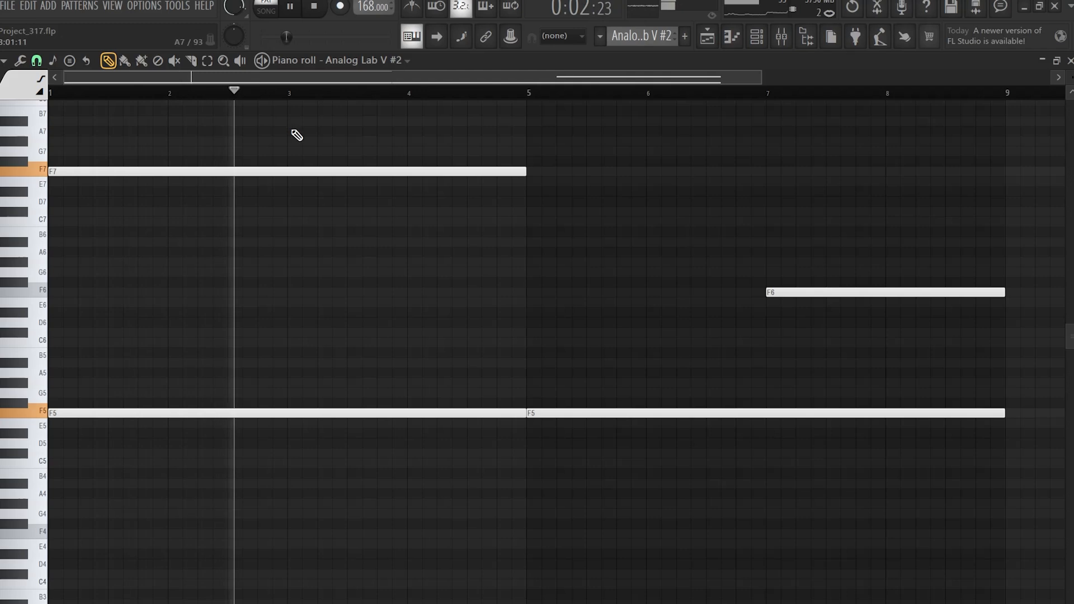
{"action": "scroll", "coordinate": [319, 216], "scroll_direction": "up", "scroll_amount": 2}
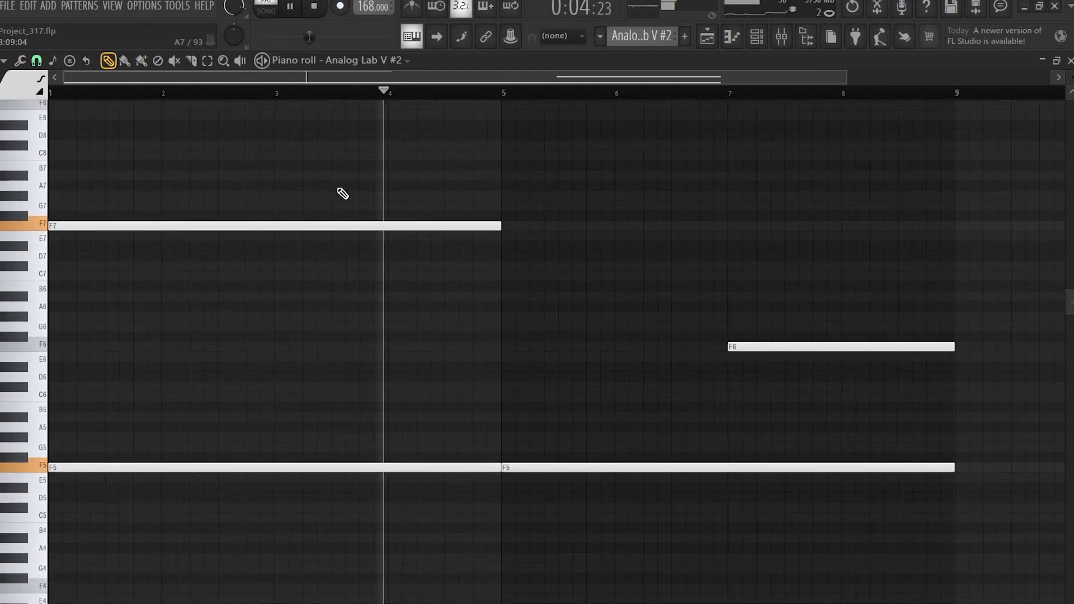
{"action": "scroll", "coordinate": [342, 193], "scroll_direction": "down", "scroll_amount": 2}
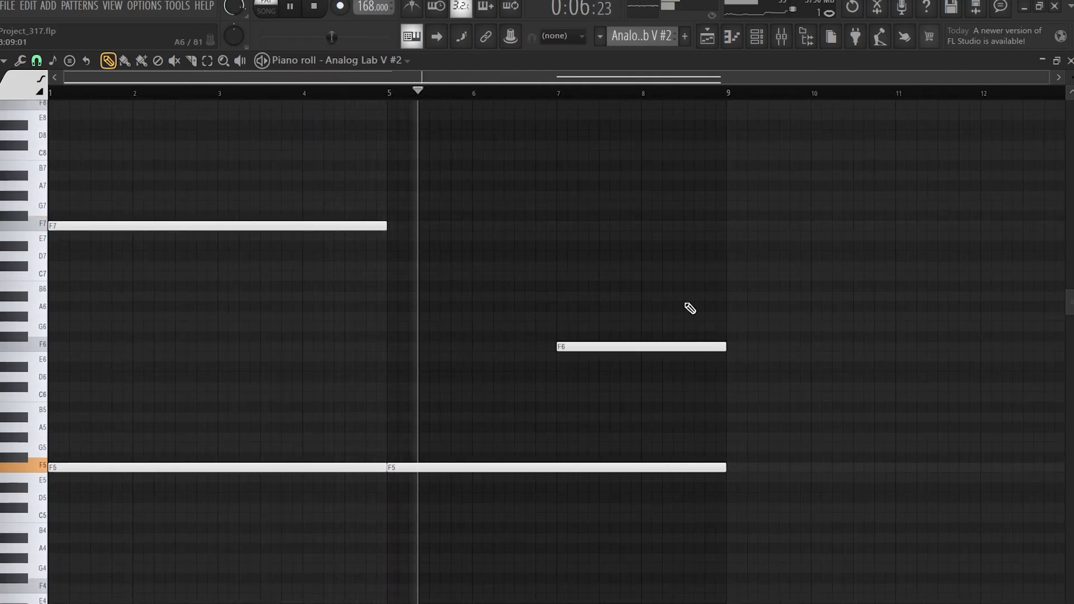
{"action": "left_click_drag", "start_coordinate": [730, 312], "coordinate": [618, 370]}
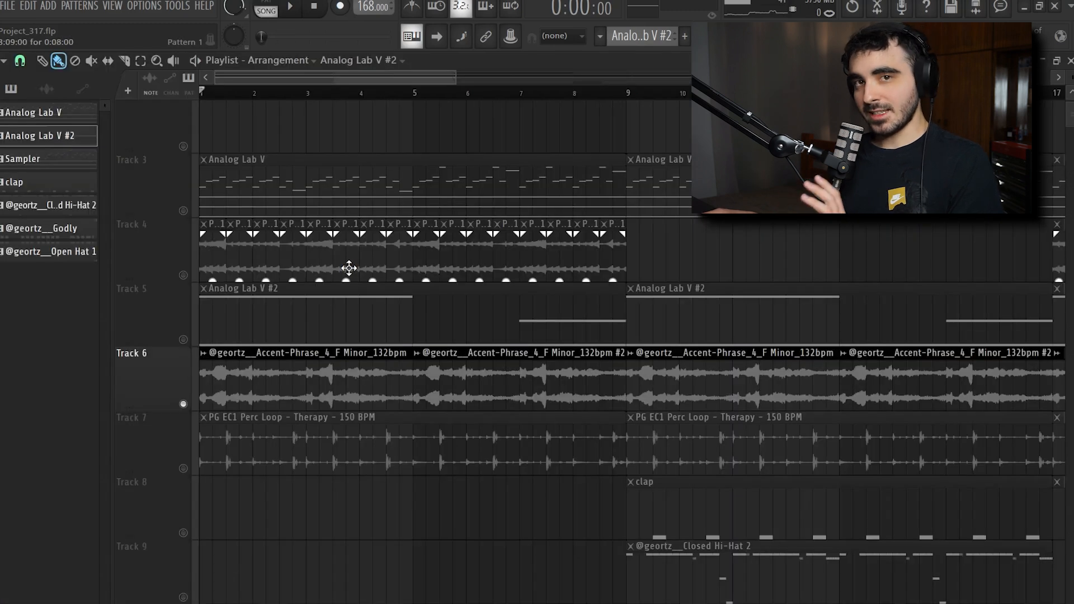
Play the soloed Accent-Phrase sample on Track 6 and listen to it with its Raum reverb
{"action": "scroll", "coordinate": [373, 251], "scroll_direction": "down", "scroll_amount": 3}
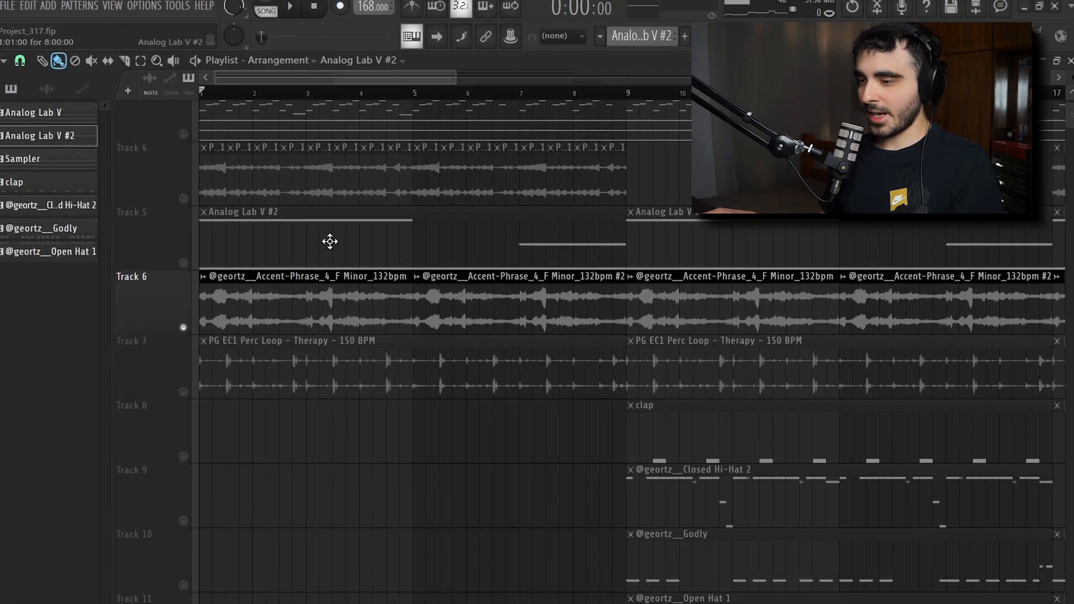
{"action": "scroll", "coordinate": [319, 245], "scroll_direction": "up", "scroll_amount": 1}
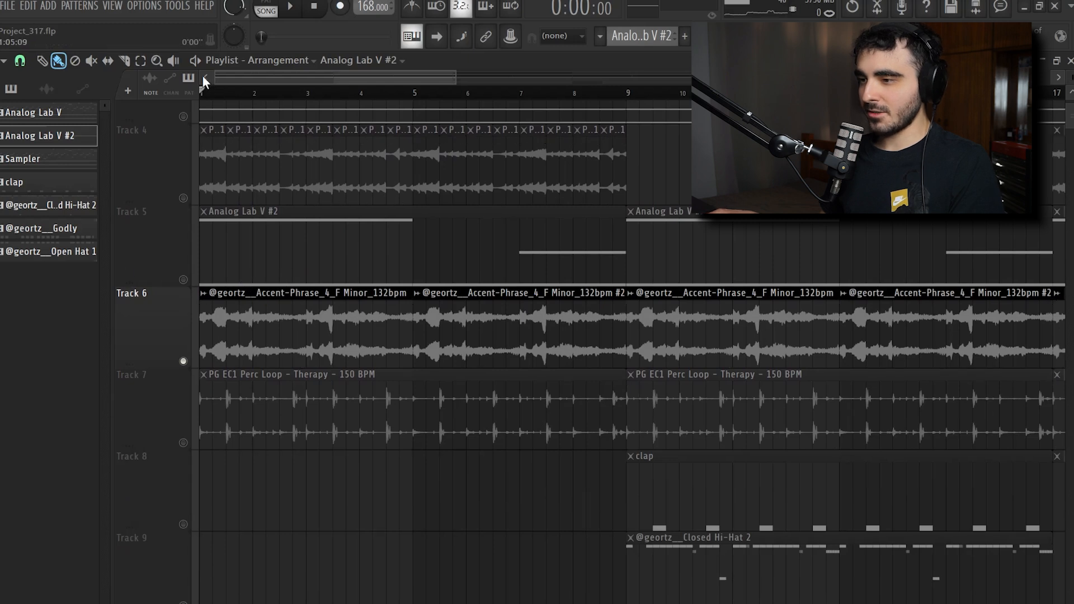
{"action": "key", "text": "space"}
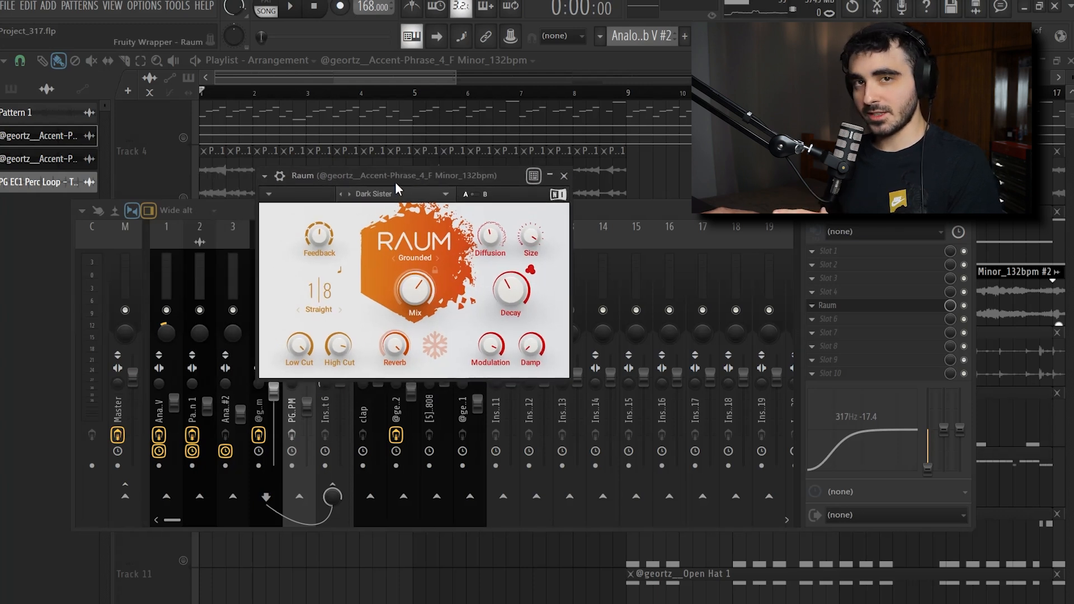
{"action": "key", "text": "space"}
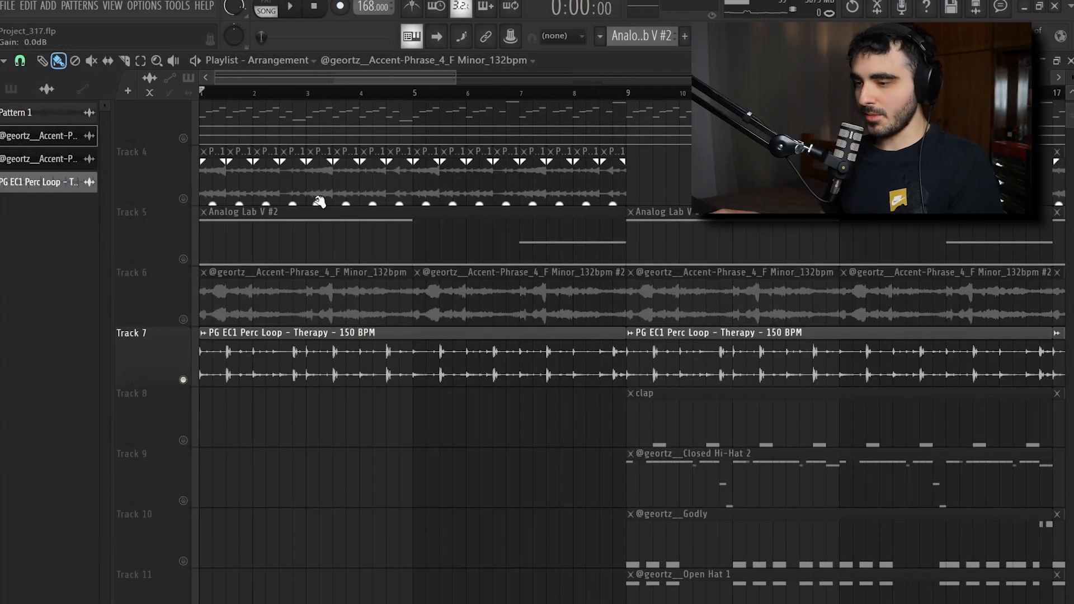
Play the PG EC1 Perc Loop on Track 7 and listen to it with its Portal effect
{"action": "left_click_drag", "start_coordinate": [247, 446], "coordinate": [317, 373]}
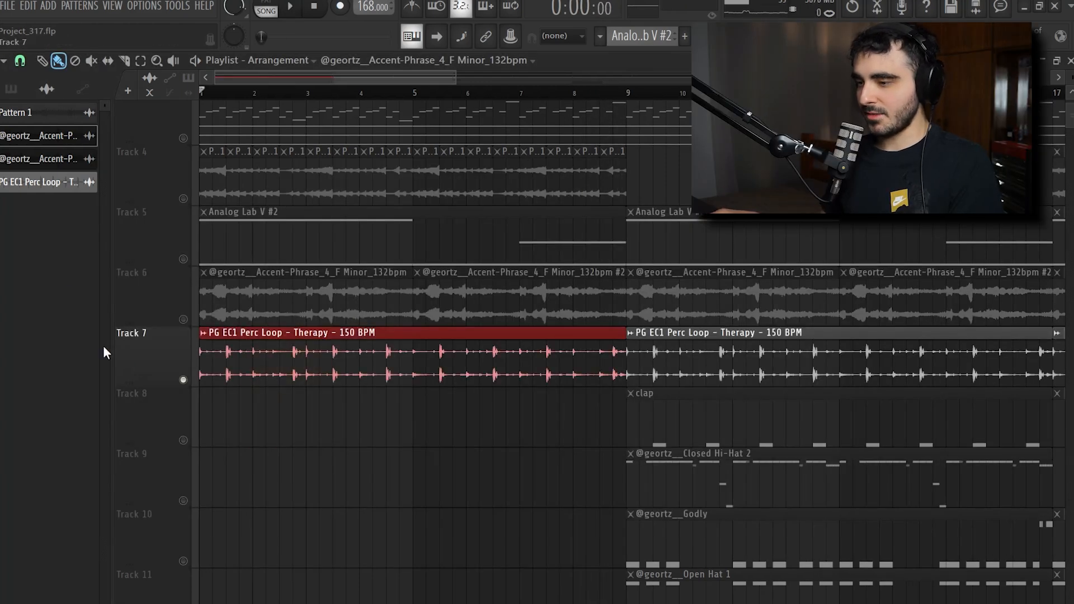
{"action": "key", "text": "space"}
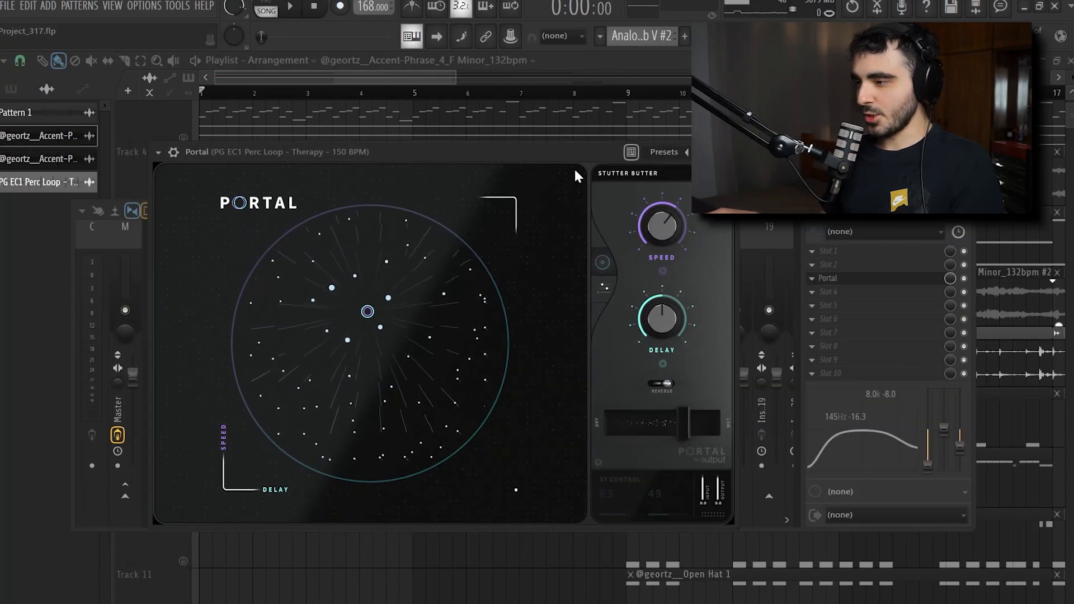
{"action": "key", "text": "space"}
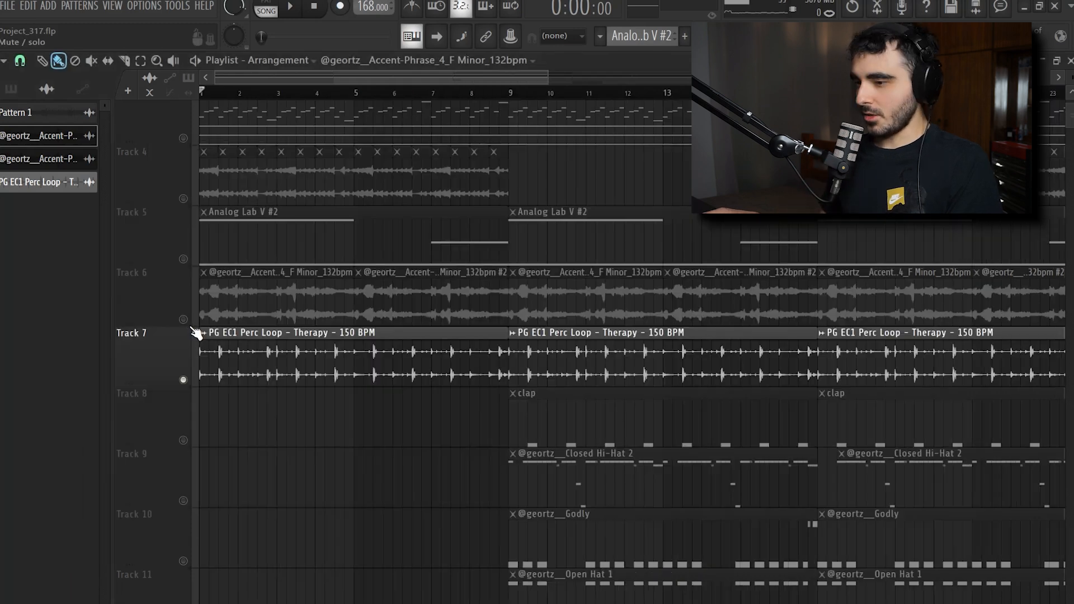
Unmute all playlist tracks and go to the drum tracks starting at bar 9
{"action": "right_click", "coordinate": [183, 319]}
{"action": "right_click", "coordinate": [183, 319]}
{"action": "scroll", "coordinate": [634, 313], "scroll_direction": "down", "scroll_amount": 1}
{"action": "left_click_drag", "start_coordinate": [656, 376], "coordinate": [444, 177]}
{"action": "left_click_drag", "start_coordinate": [451, 272], "coordinate": [432, 297]}
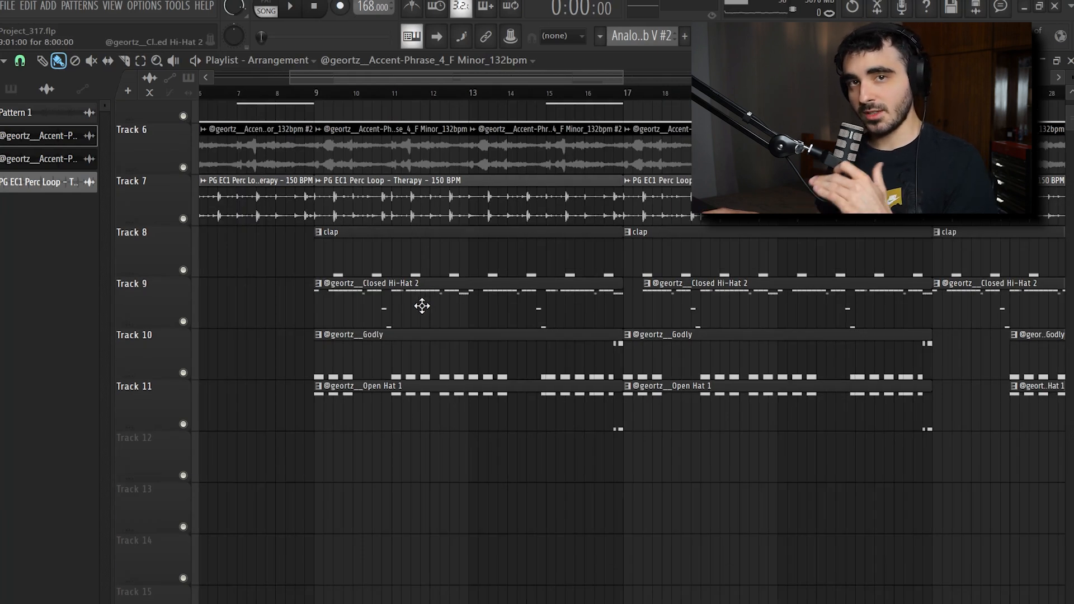
Solo the clap on Track 8 and play it from bar 9
{"action": "right_click", "coordinate": [183, 270]}
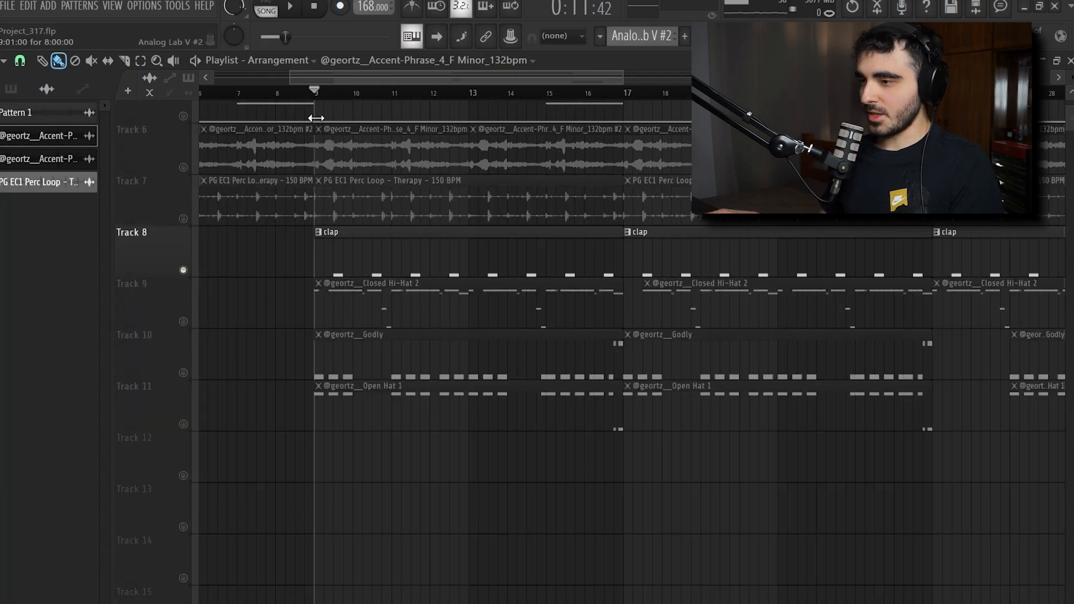
{"action": "key", "text": "space"}
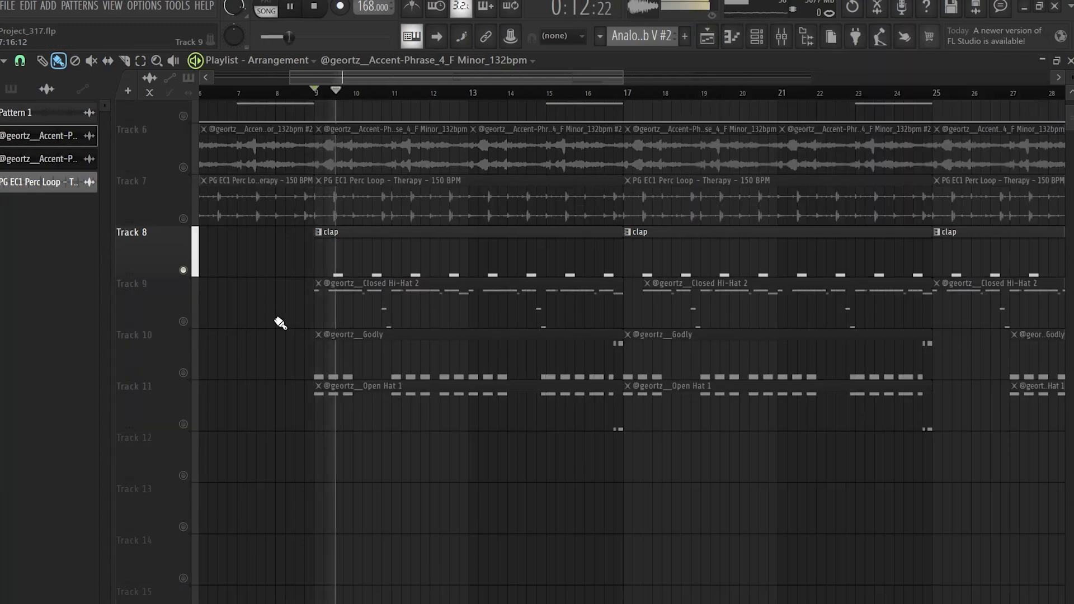
{"action": "key", "text": "space"}
Solo the Closed Hi-Hat 2 track, open its pattern in the piano roll and play it back
{"action": "right_click", "coordinate": [183, 322]}
{"action": "double_click", "coordinate": [350, 308]}
{"action": "scroll", "coordinate": [365, 288], "scroll_direction": "up", "scroll_amount": 3}
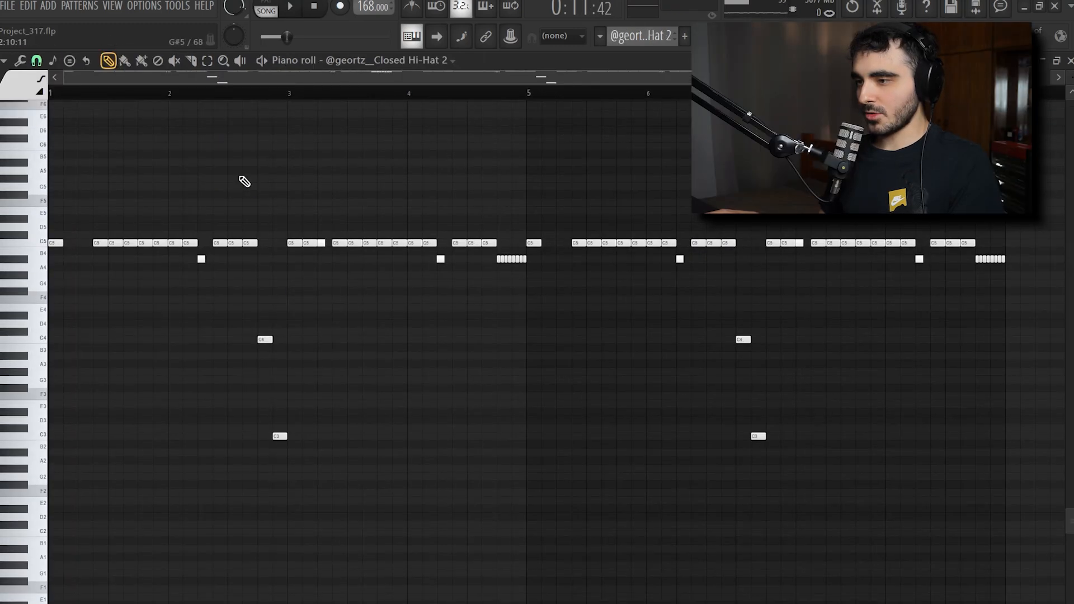
{"action": "left_click_drag", "start_coordinate": [858, 335], "coordinate": [49, 502]}
{"action": "left_click_drag", "start_coordinate": [438, 334], "coordinate": [542, 281]}
{"action": "left_click", "coordinate": [262, 60]}
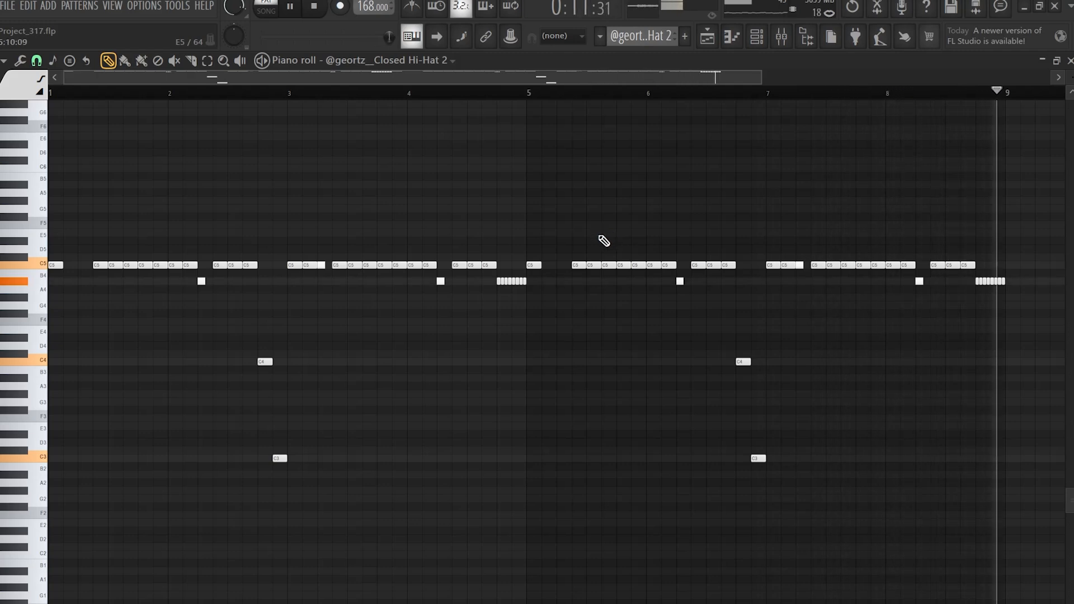
{"action": "key", "text": "space"}
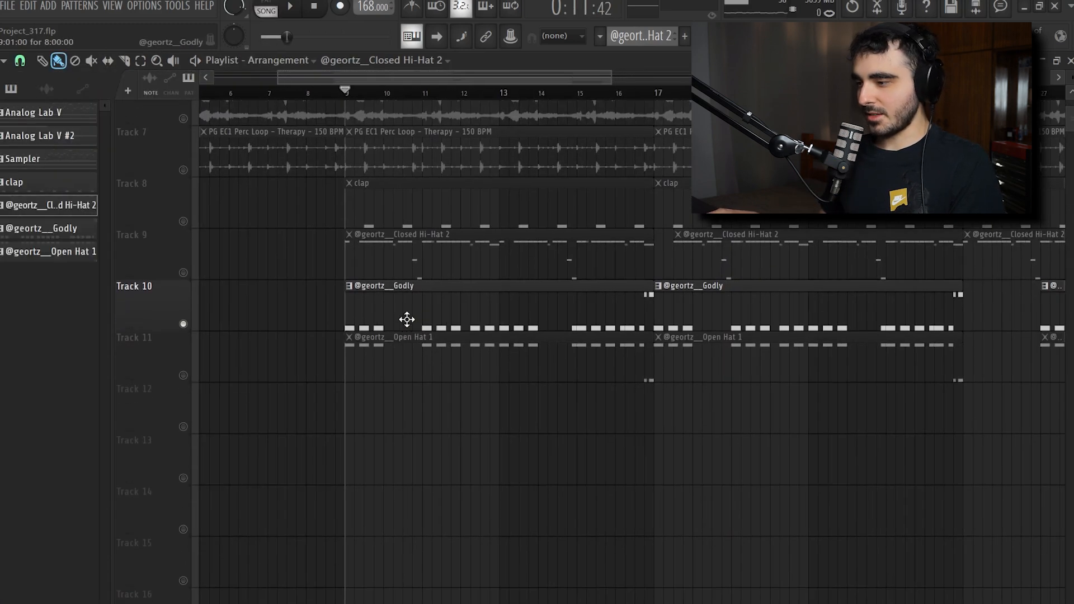
Open the Godly pattern from Track 10 in the piano roll and review its notes during playback
{"action": "double_click", "coordinate": [405, 316]}
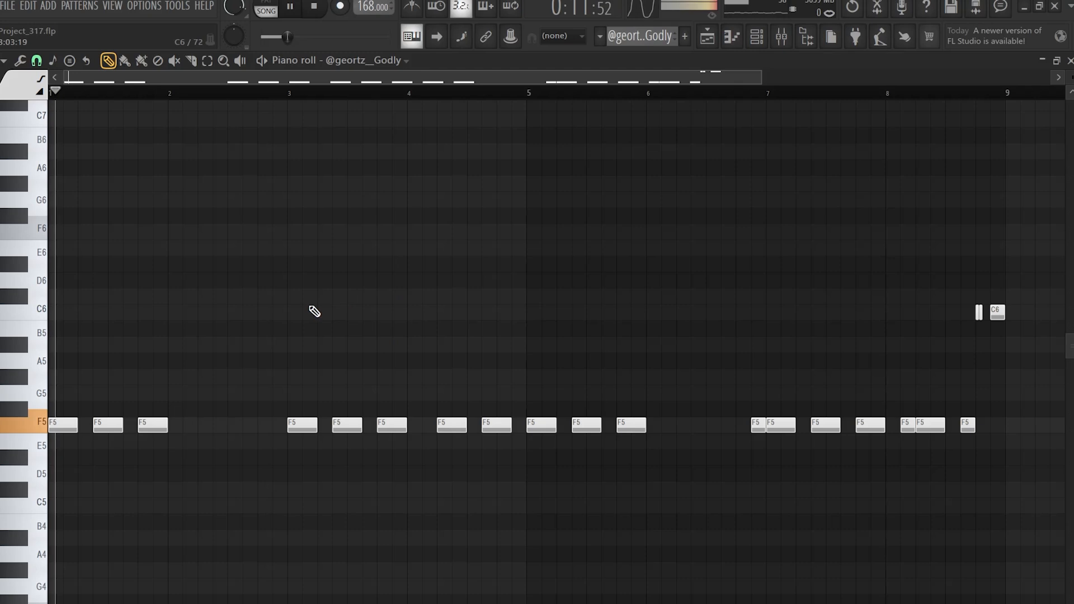
{"action": "scroll", "coordinate": [314, 311], "scroll_direction": "down", "scroll_amount": 2}
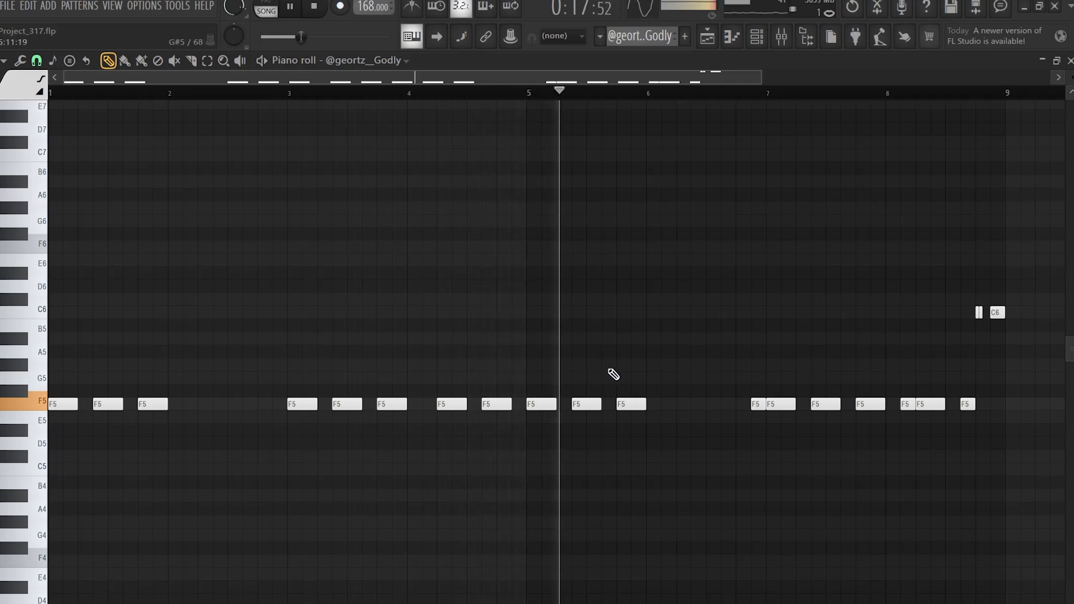
{"action": "scroll", "coordinate": [614, 374], "scroll_direction": "down", "scroll_amount": 2, "text": "ctrl"}
{"action": "left_click_drag", "start_coordinate": [784, 375], "coordinate": [591, 388]}
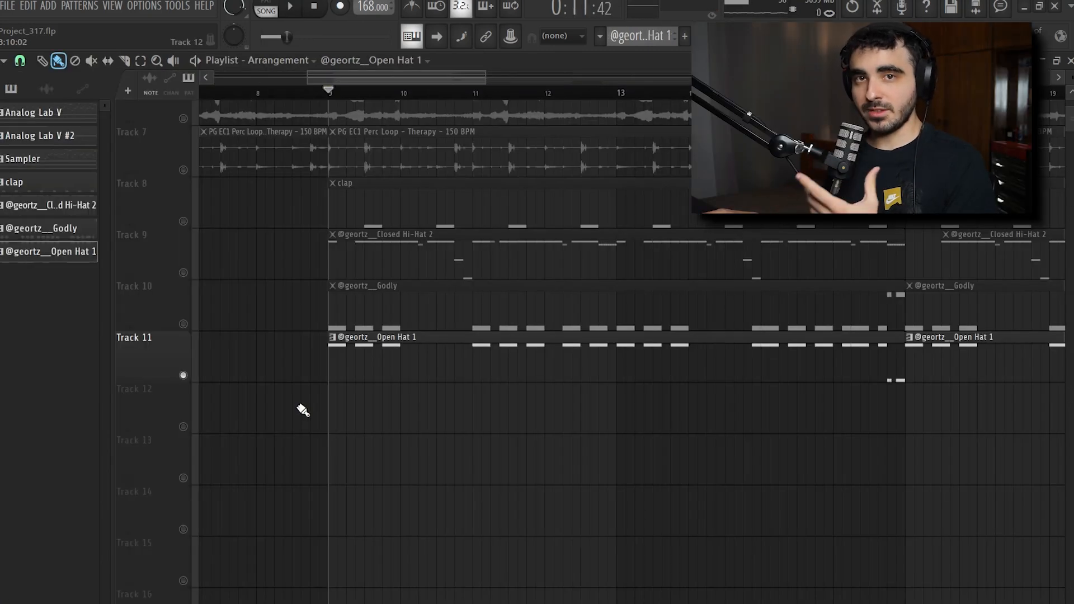
Play the soloed Open Hat 1 track and review its pattern in the piano roll
{"action": "key", "text": "space"}
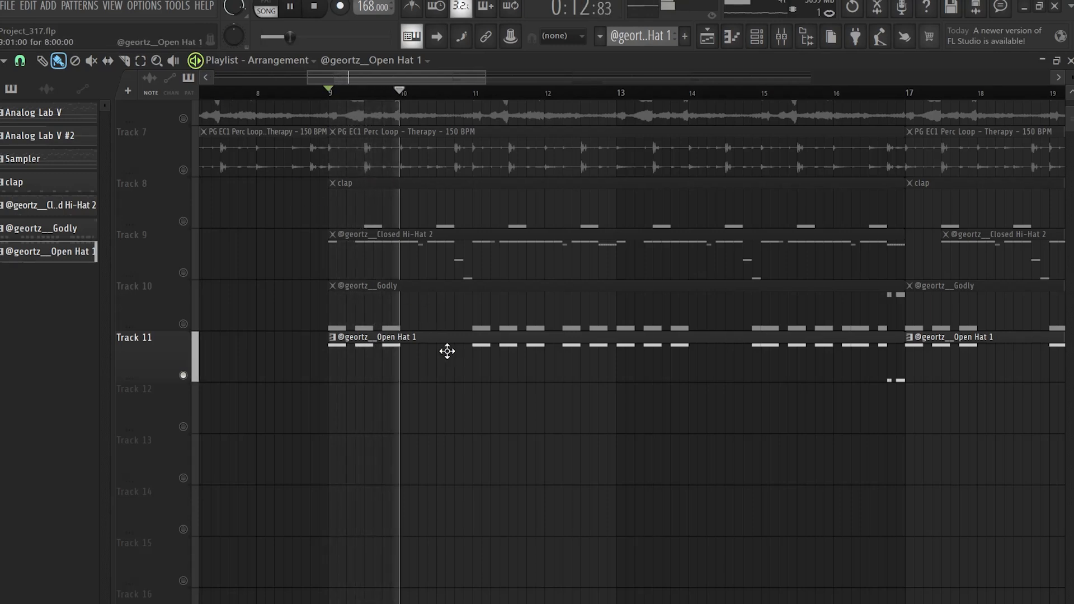
{"action": "left_click_drag", "start_coordinate": [532, 395], "coordinate": [380, 370]}
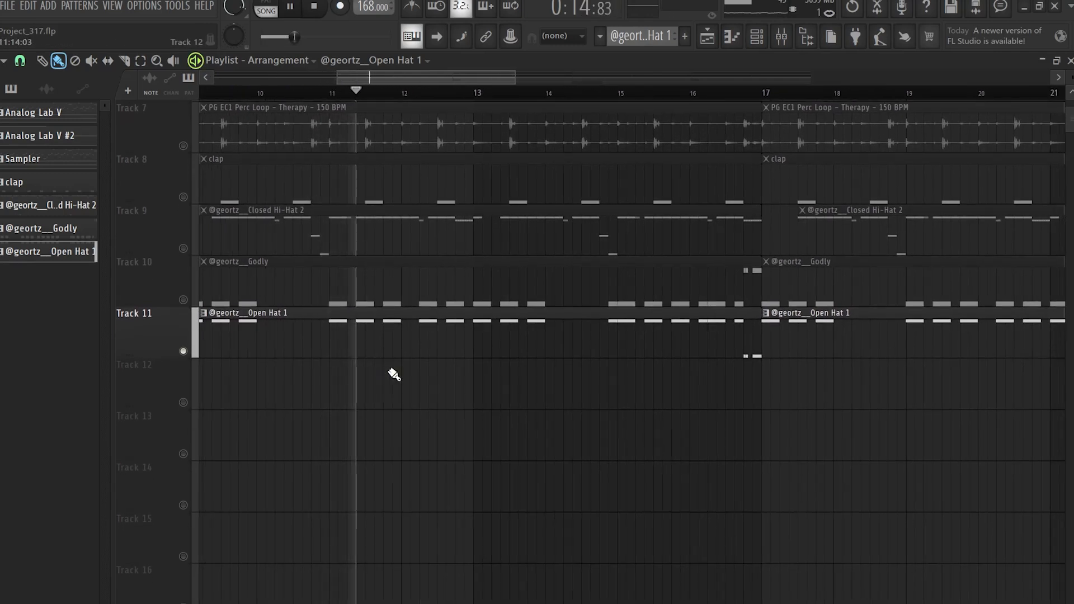
{"action": "double_click", "coordinate": [507, 344]}
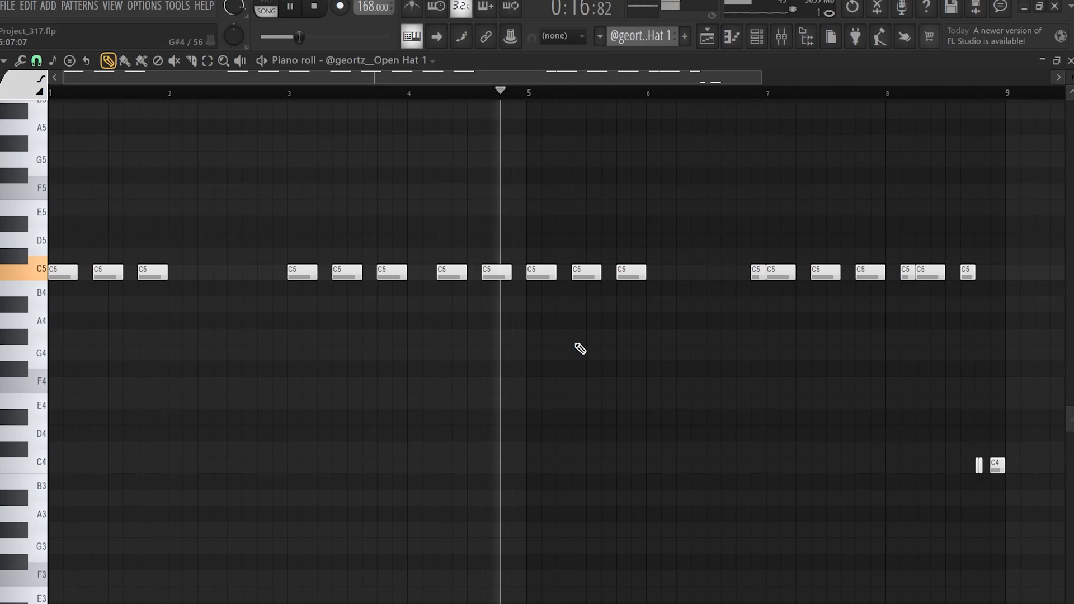
{"action": "scroll", "coordinate": [690, 351], "scroll_direction": "down", "scroll_amount": 1}
{"action": "left_click_drag", "start_coordinate": [887, 407], "coordinate": [532, 372]}
{"action": "scroll", "coordinate": [645, 400], "scroll_direction": "up", "scroll_amount": 2}
{"action": "left_click_drag", "start_coordinate": [683, 375], "coordinate": [525, 468]}
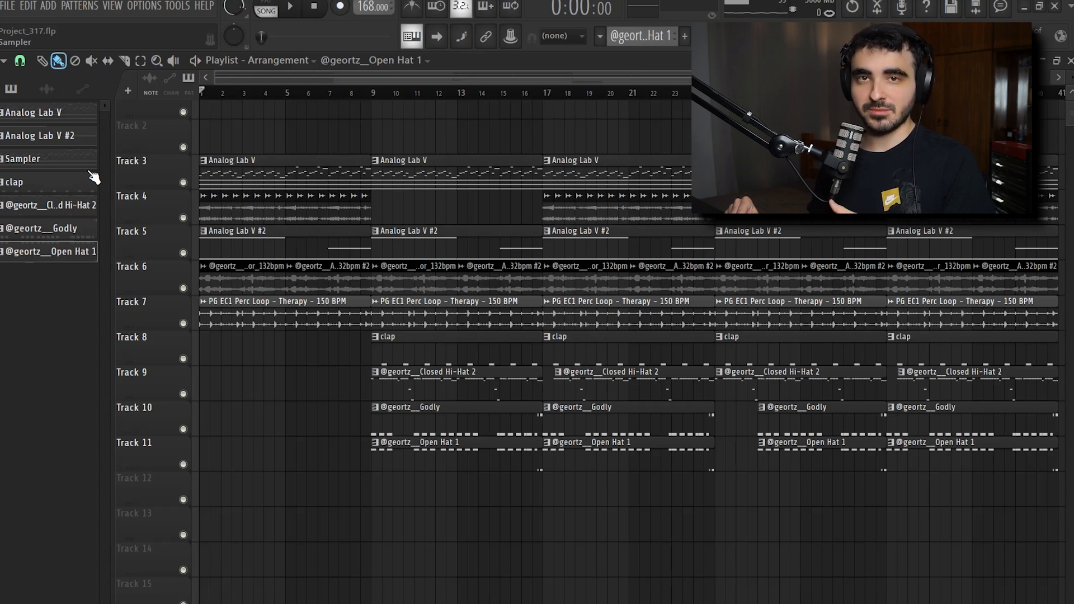
Play the full arrangement from the beginning with all tracks enabled
{"action": "left_click", "coordinate": [292, 6]}
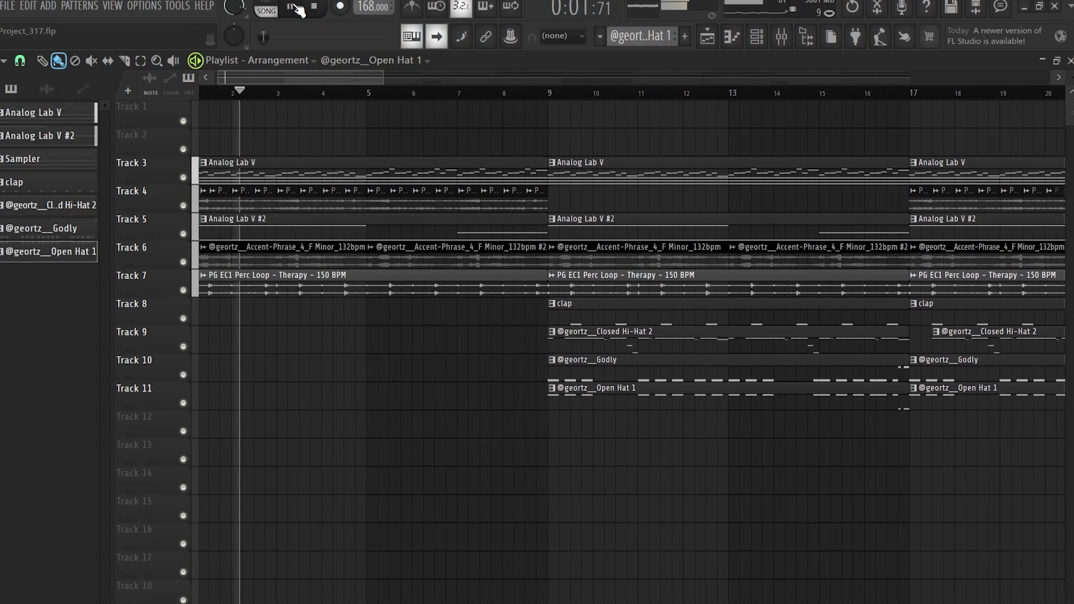